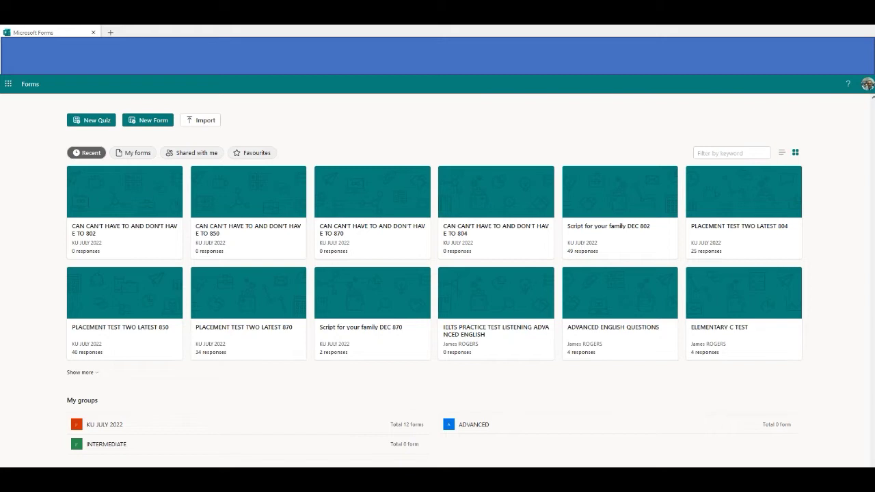
# Open the KU JULY 2022 group in Forms and its '1 members' page in Outlook People.
pyautogui.click(337, 428)
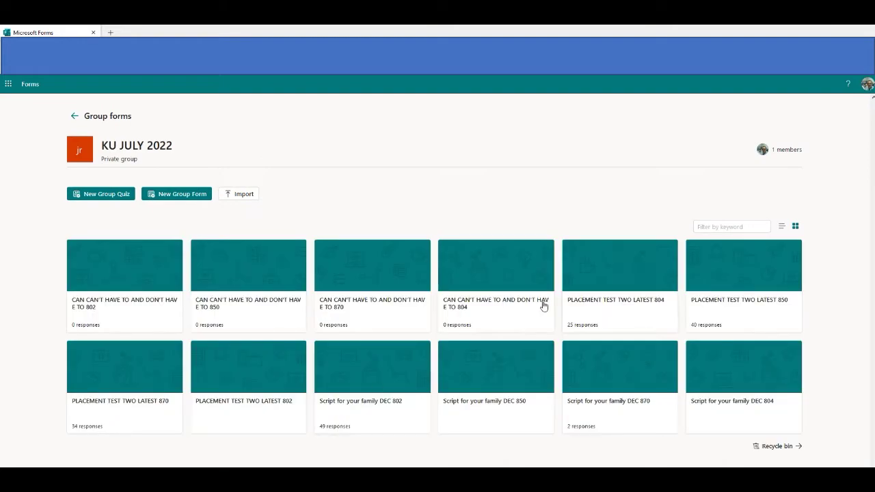
pyautogui.click(788, 150)
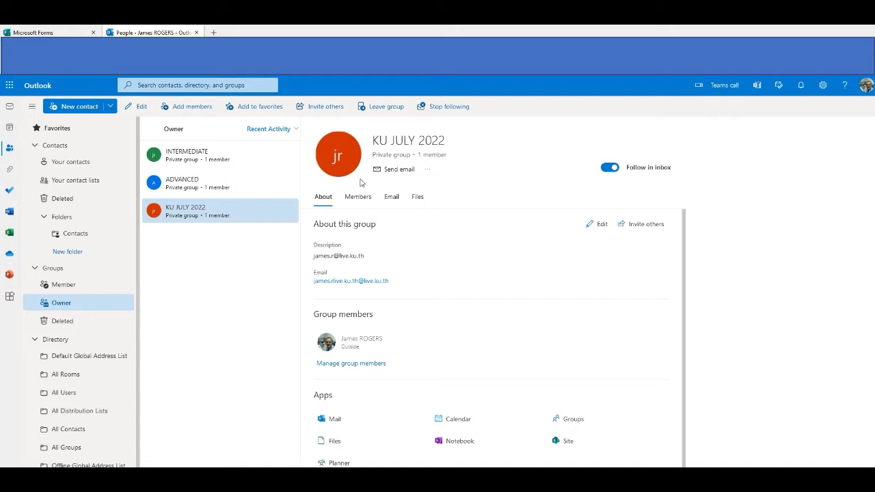
# Choose New group from the New contact dropdown in Outlook People.
pyautogui.click(112, 107)
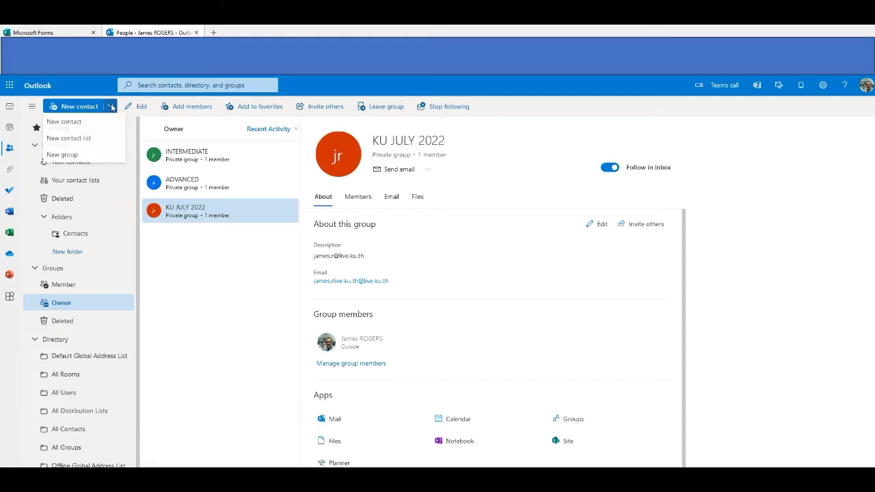
pyautogui.click(66, 155)
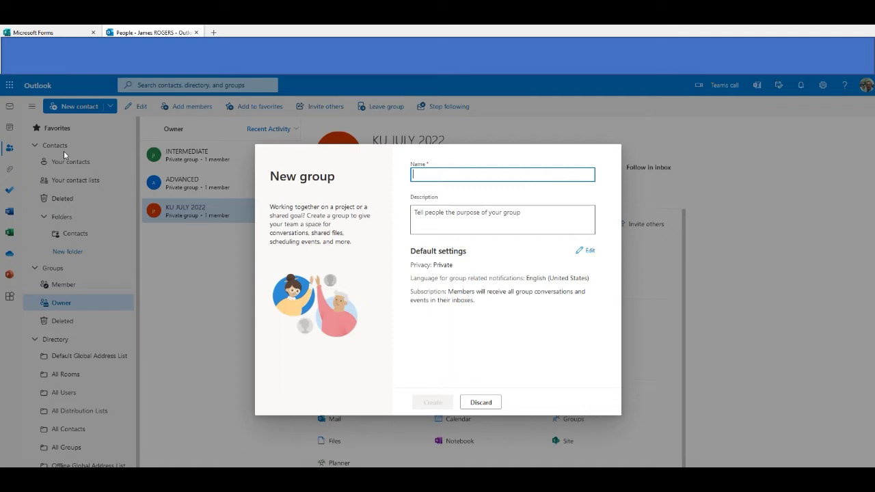
# Enter the owner's e-mail address as the group name and select the generated group address.
pyautogui.write('E')
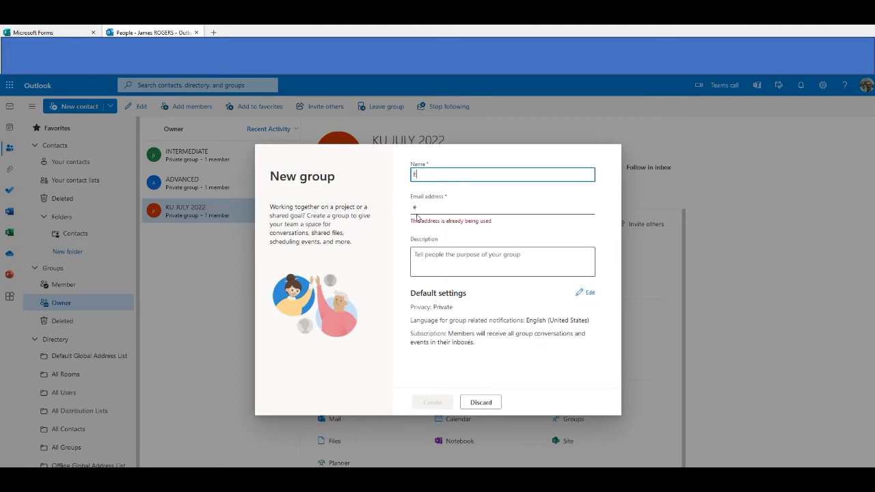
pyautogui.doubleClick(412, 174)
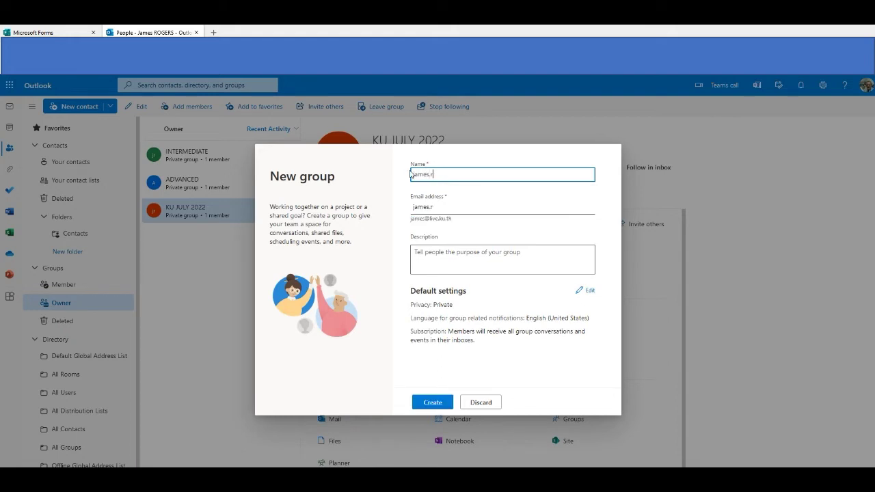
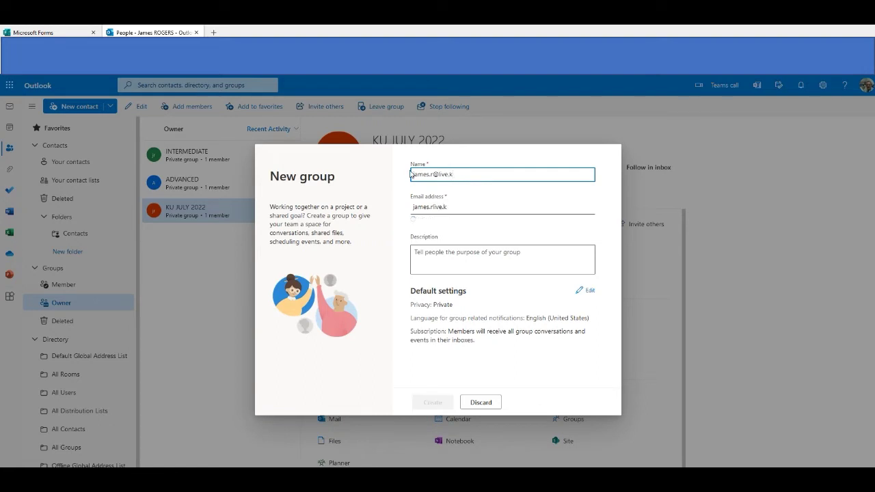
pyautogui.click(460, 207)
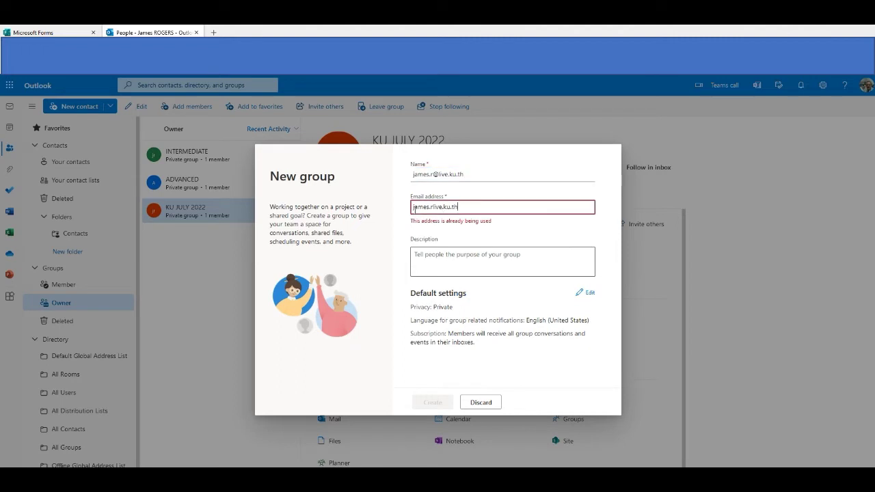
pyautogui.tripleClick(427, 206)
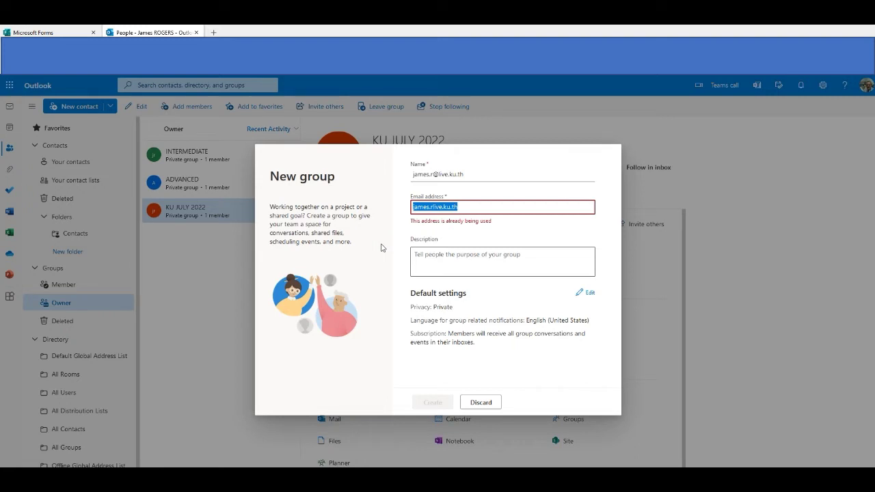
# Change the group address to 'elementary', create the group, and skip adding members.
pyautogui.write('el')
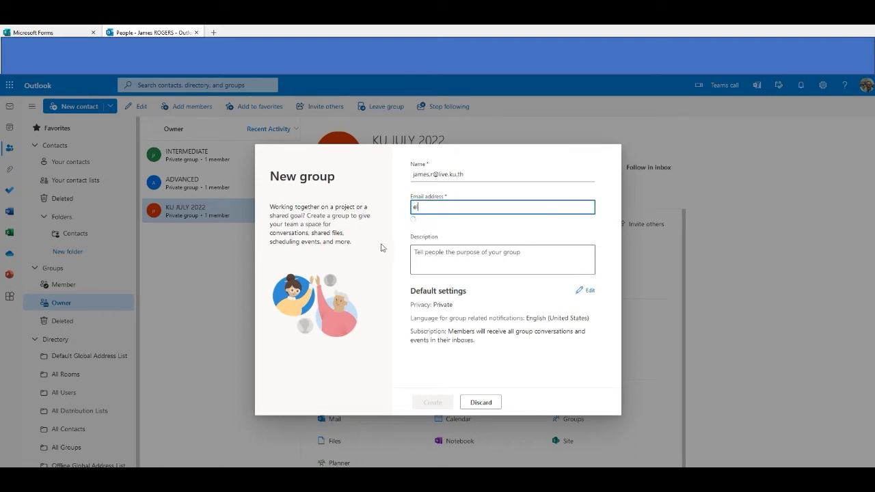
pyautogui.write('emen')
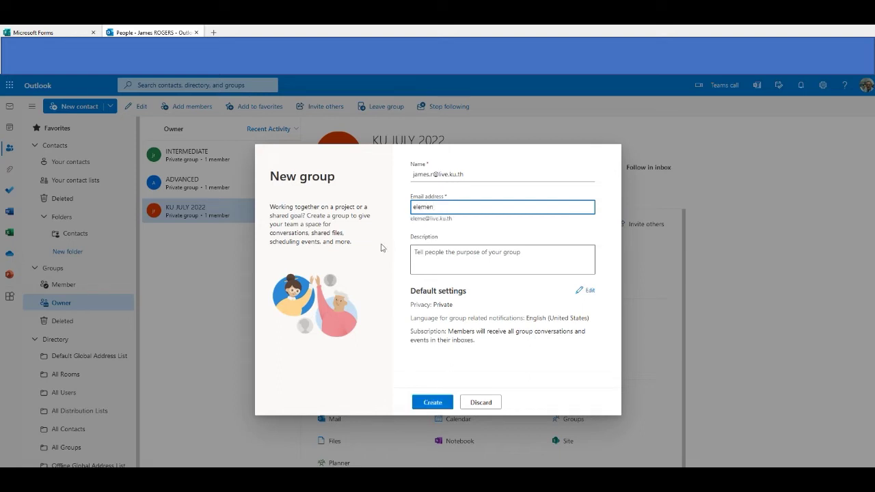
pyautogui.write('tary')
pyautogui.click(433, 403)
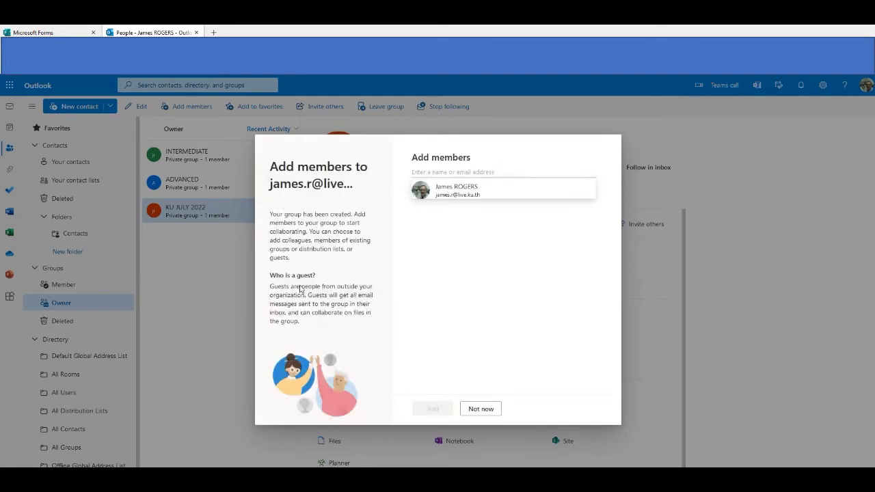
pyautogui.click(480, 409)
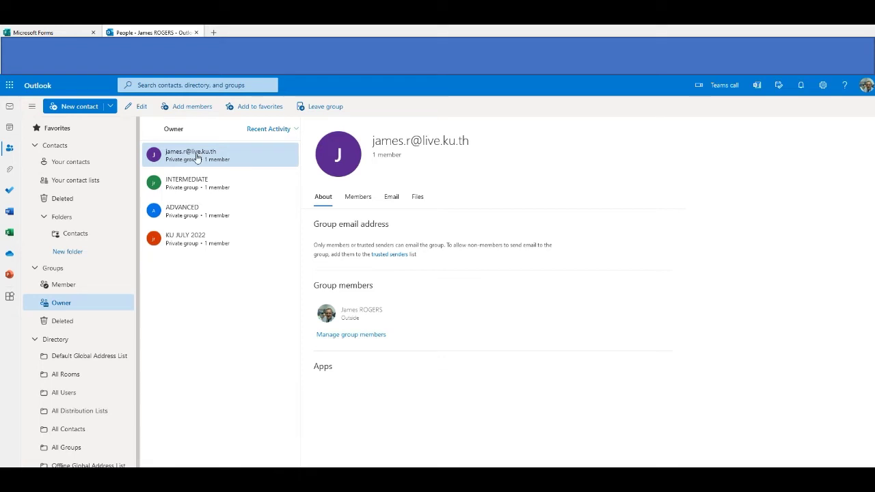
# Edit the new group, rename it ELEMENTARY, and save its settings.
pyautogui.rightClick(196, 157)
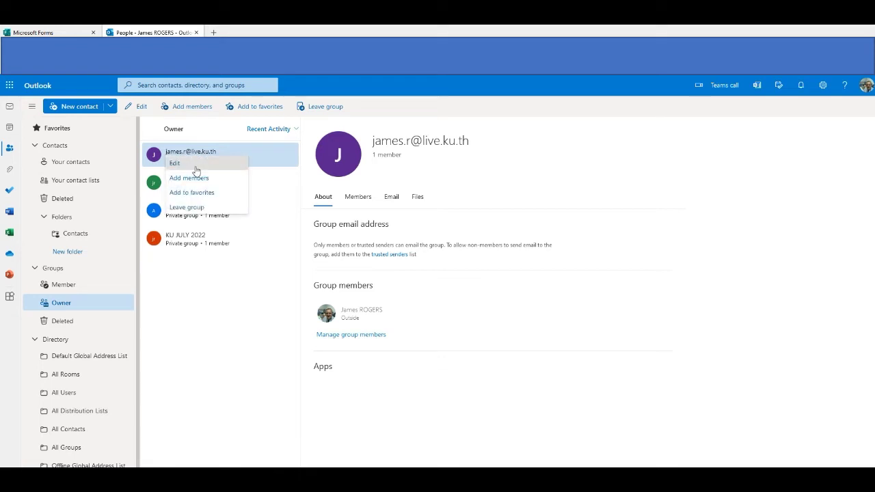
pyautogui.click(195, 165)
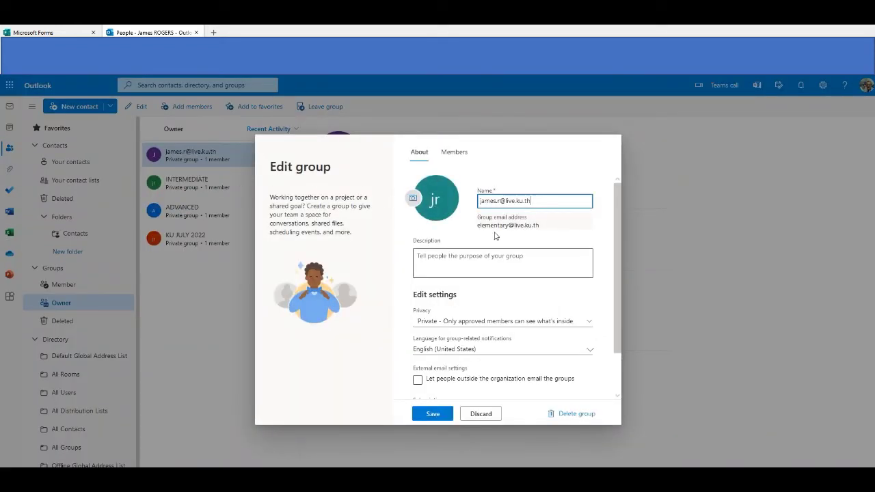
pyautogui.moveTo(531, 200); pyautogui.dragTo(443, 199)
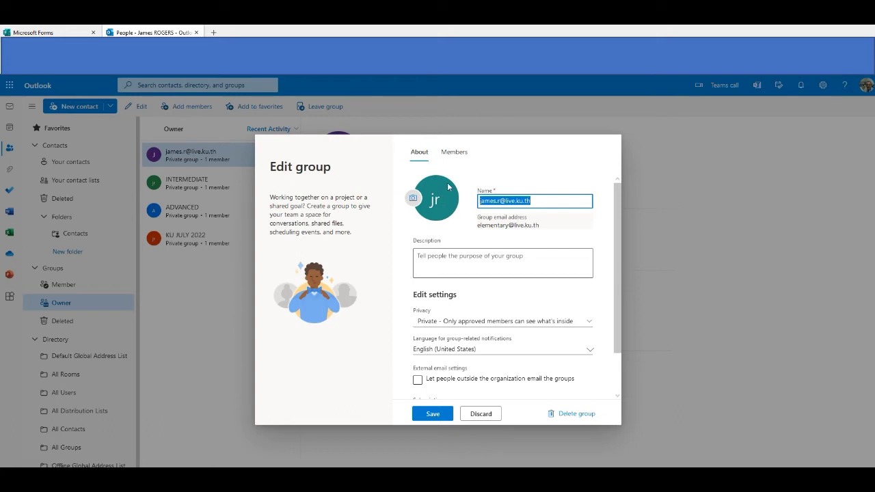
pyautogui.write('ELEM')
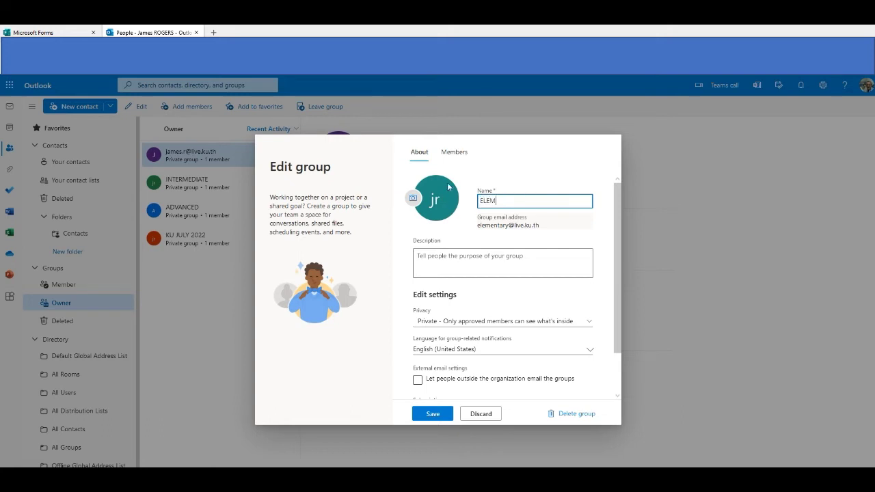
pyautogui.write('E')
pyautogui.press('BackSpace')
pyautogui.write('ENTARY')
pyautogui.scroll(-2, 485, 352)
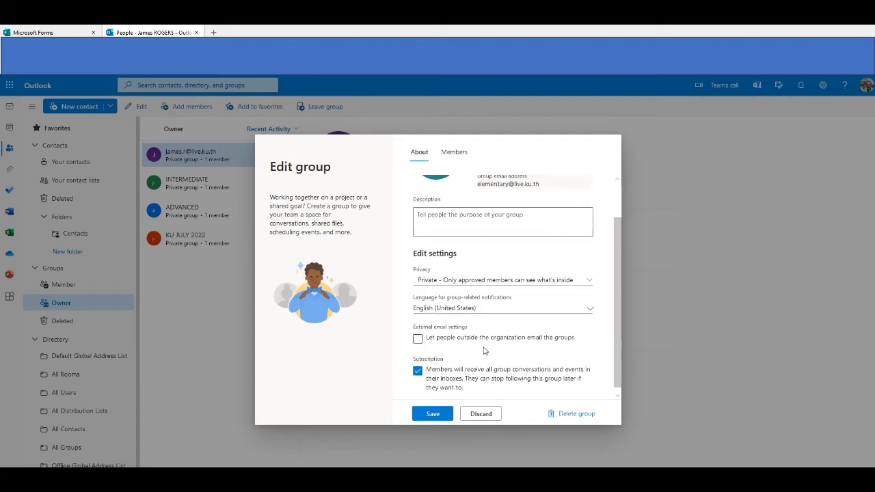
pyautogui.click(438, 414)
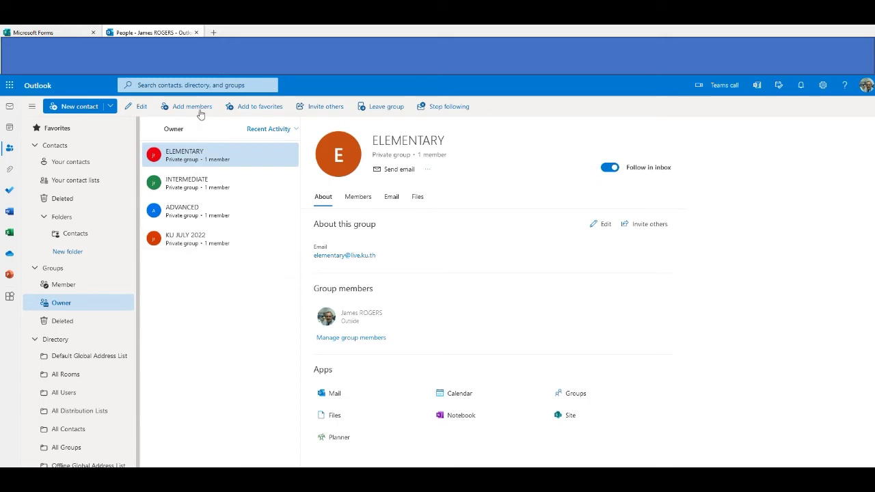
# Reload the Forms home page so ELEMENTARY shows under My groups, then return to Outlook.
pyautogui.click(51, 33)
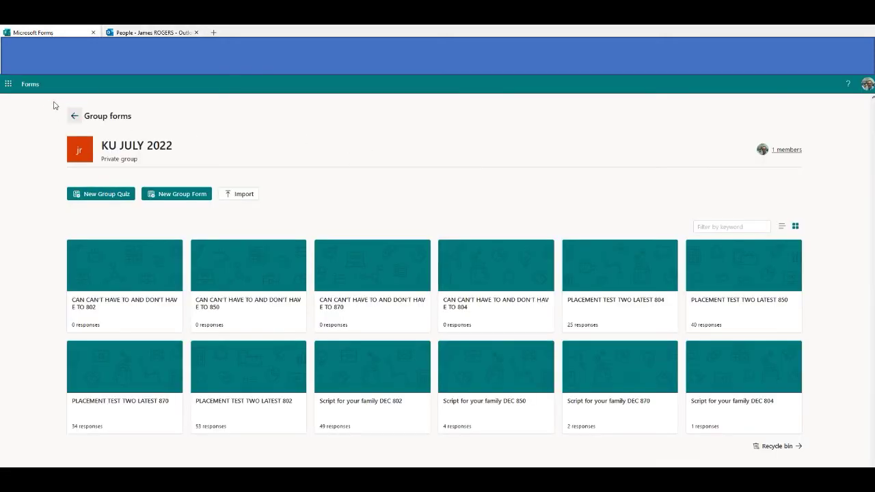
pyautogui.click(28, 84)
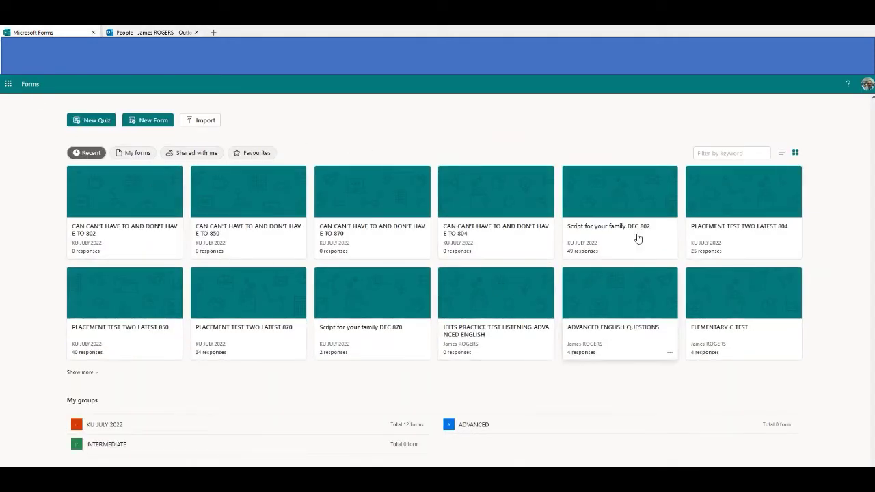
pyautogui.rightClick(625, 123)
pyautogui.click(683, 130)
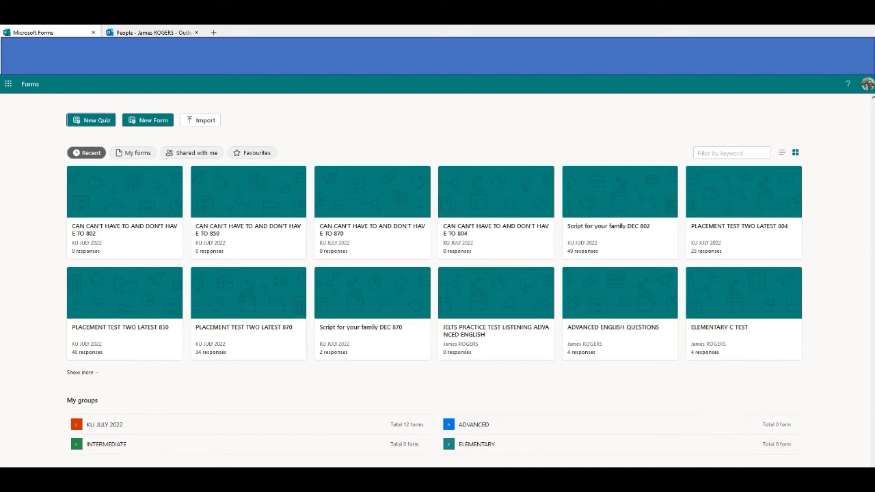
pyautogui.click(165, 33)
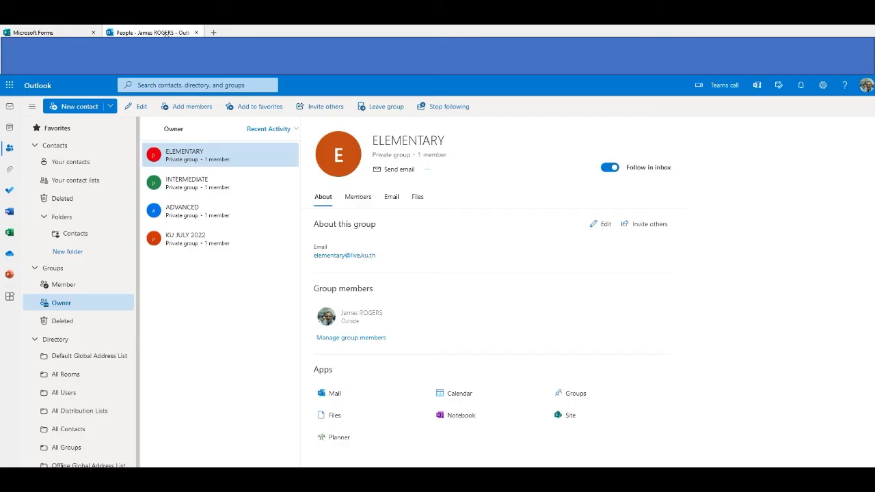
# Start another new group, naming it with the account's e-mail address.
pyautogui.click(110, 106)
pyautogui.click(62, 155)
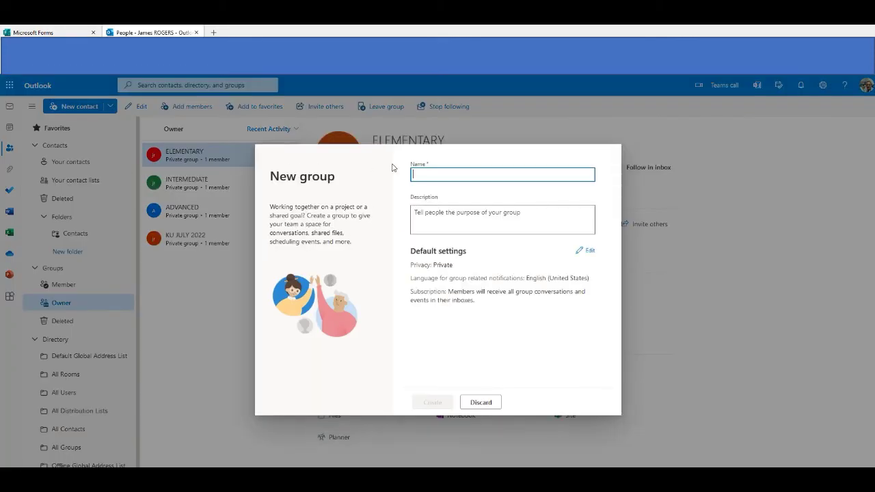
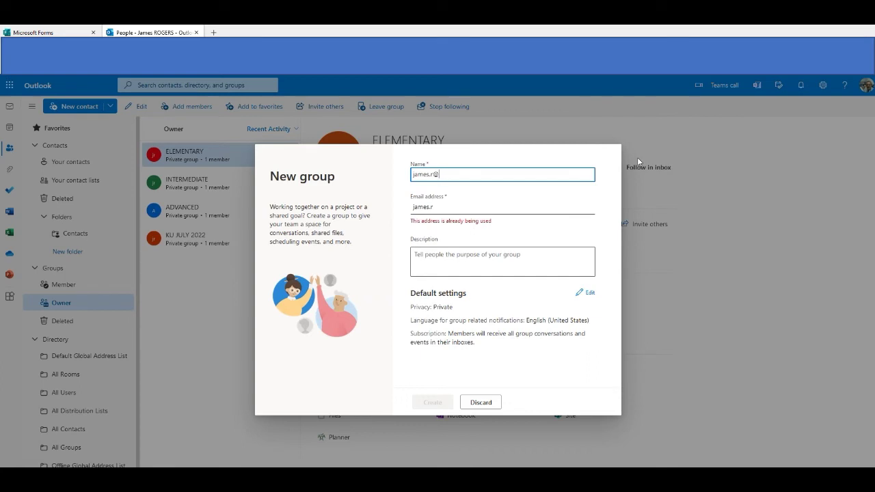
# Set the group address to 'other', create the group, and skip adding members.
pyautogui.click(468, 206)
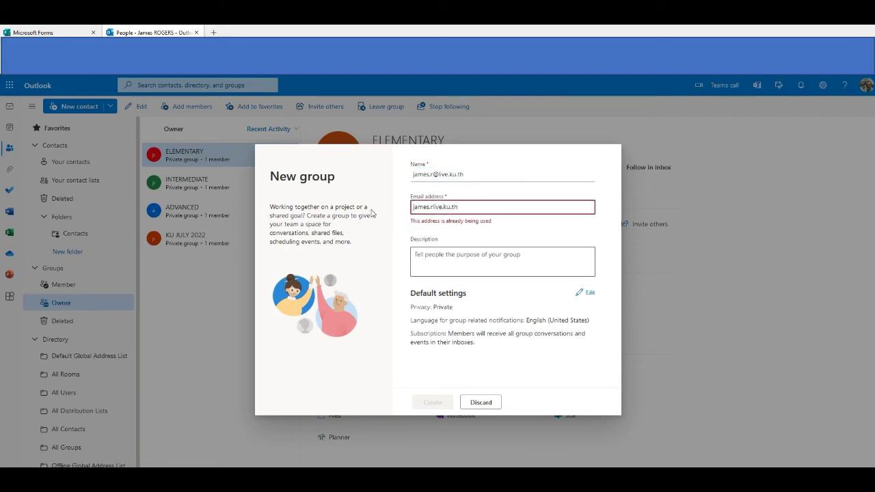
pyautogui.write('eleme')
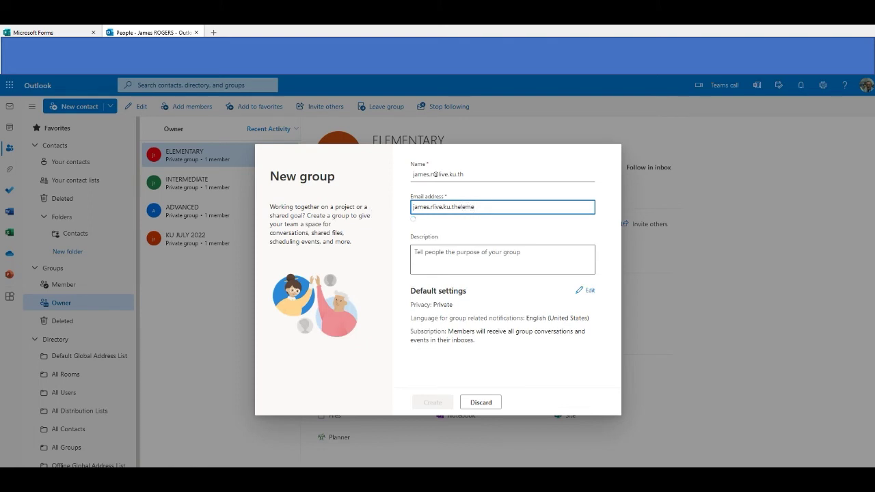
pyautogui.press('BackSpace')
pyautogui.press('BackSpace')
pyautogui.press('BackSpace')
pyautogui.press('BackSpace')
pyautogui.press('BackSpace')
pyautogui.press('BackSpace')
pyautogui.press('BackSpace')
pyautogui.press('BackSpace')
pyautogui.press('BackSpace')
pyautogui.press('BackSpace')
pyautogui.press('BackSpace')
pyautogui.press('BackSpace')
pyautogui.press('BackSpace')
pyautogui.press('BackSpace')
pyautogui.press('BackSpace')
pyautogui.press('BackSpace')
pyautogui.press('BackSpace')
pyautogui.press('BackSpace')
pyautogui.press('BackSpace')
pyautogui.press('BackSpace')
pyautogui.press('BackSpace')
pyautogui.press('BackSpace')
pyautogui.write('other')
pyautogui.click(436, 403)
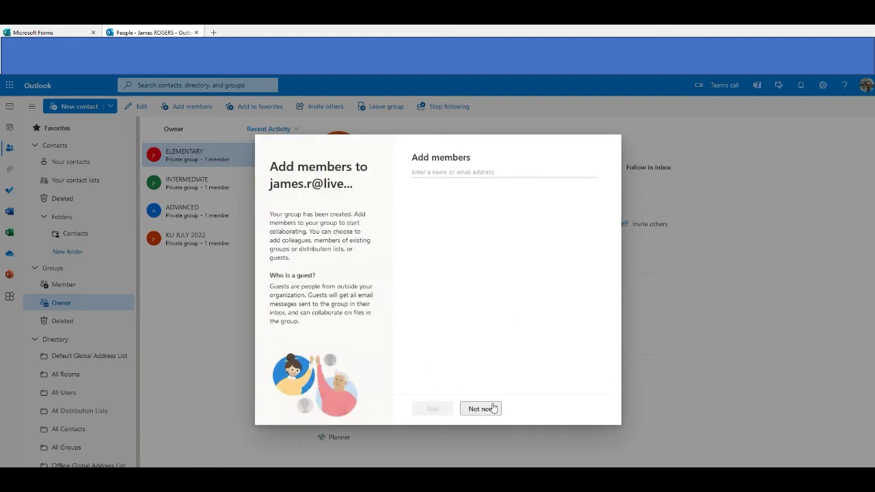
pyautogui.click(480, 408)
# Edit the second group, replace its name with OTHER, and save it.
pyautogui.rightClick(214, 156)
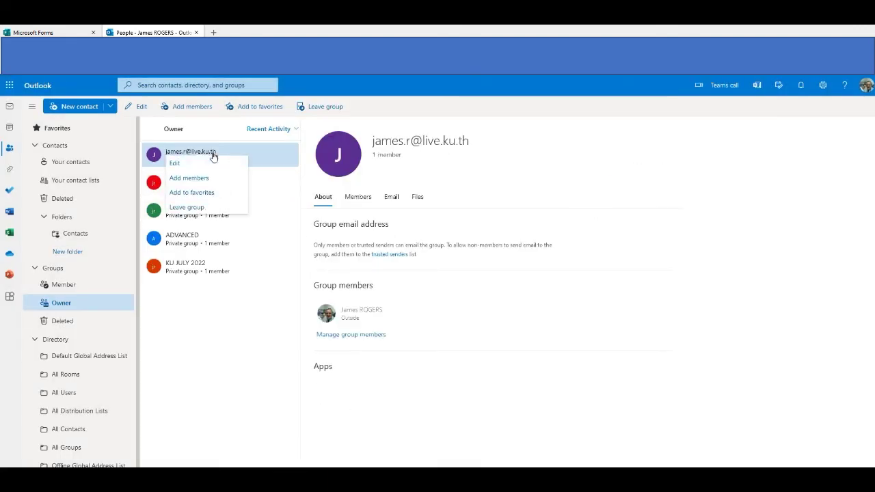
pyautogui.click(205, 164)
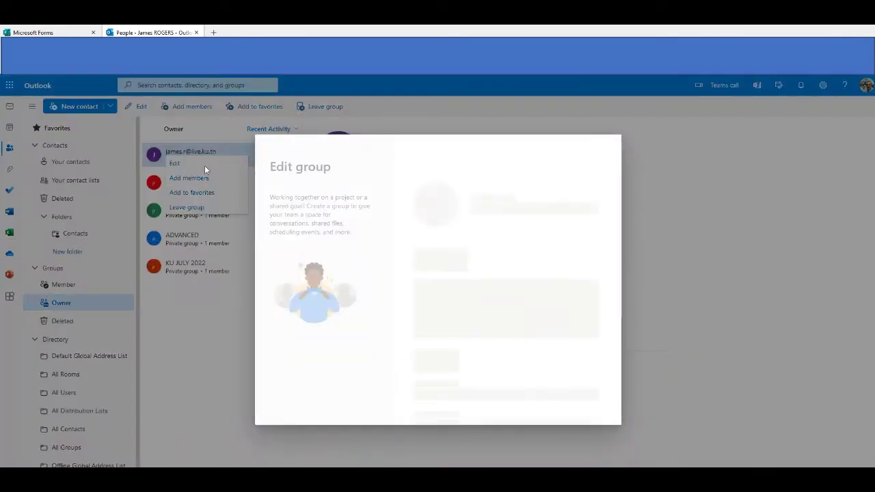
pyautogui.hotkey('ctrl', 'a')
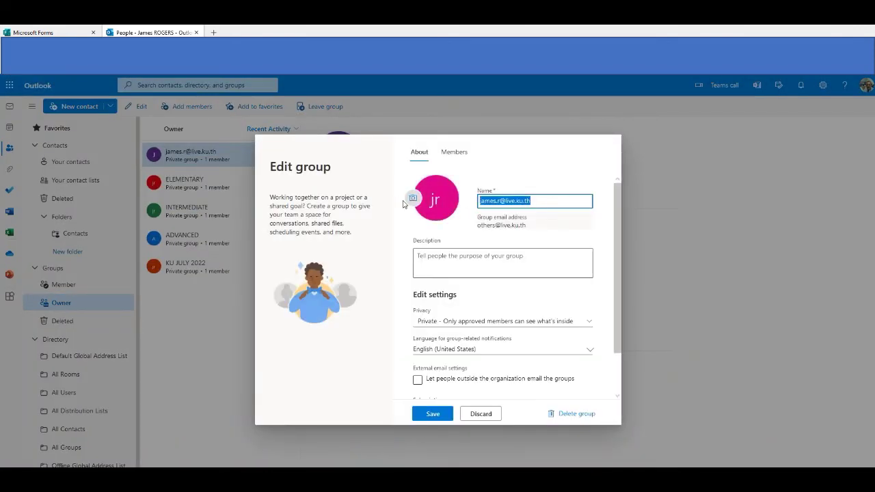
pyautogui.write('OTHERS')
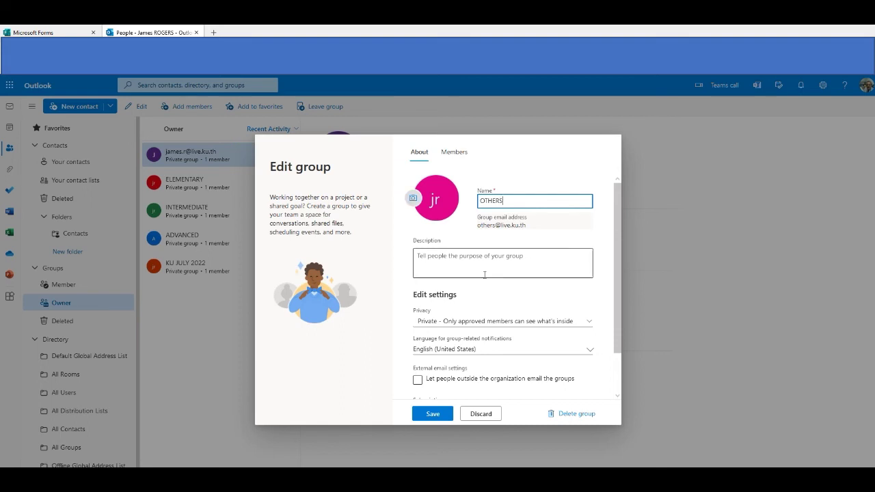
pyautogui.scroll(-2, 482, 273)
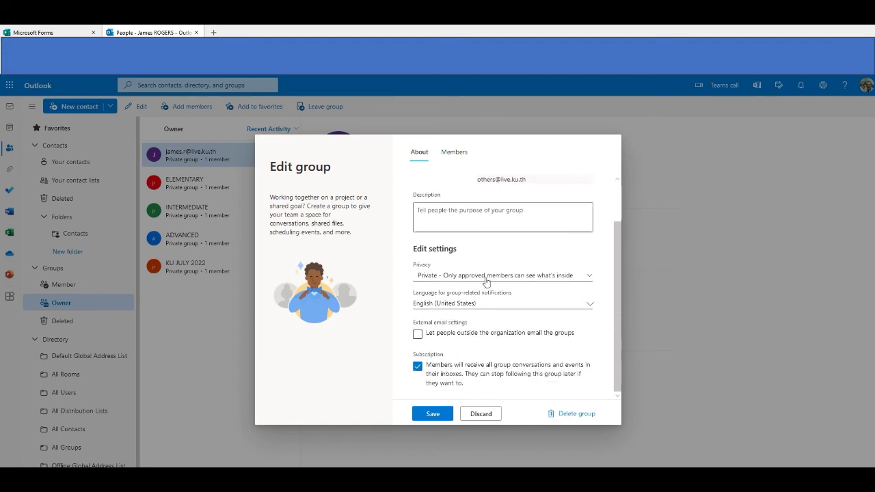
pyautogui.click(433, 414)
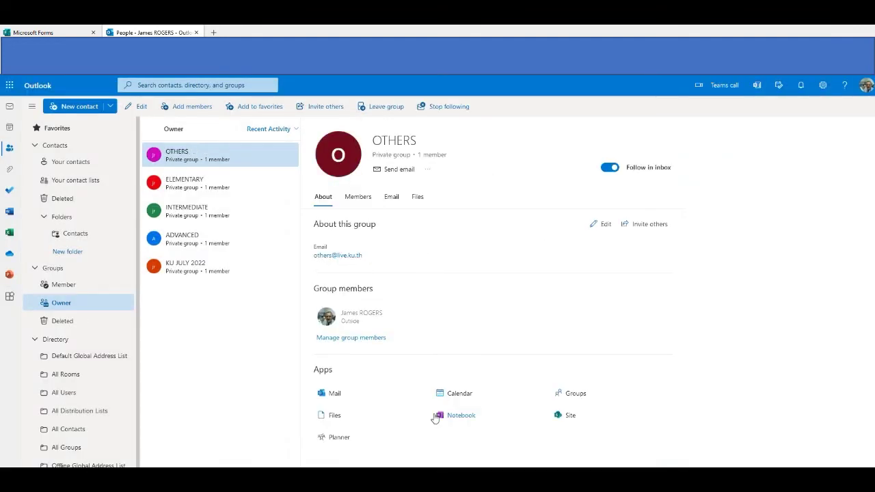
# Reload Forms, open KU JULY 2022, and go back home to see OTHERS listed.
pyautogui.click(33, 32)
pyautogui.rightClick(834, 167)
pyautogui.click(845, 180)
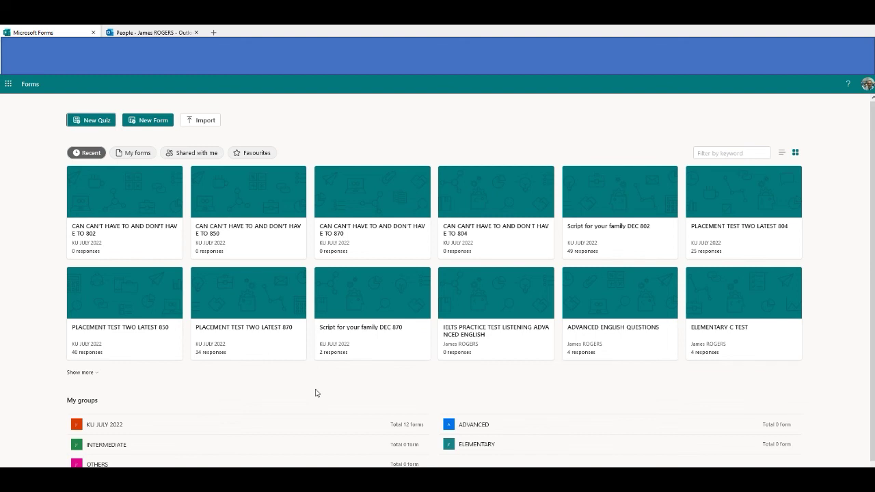
pyautogui.click(200, 425)
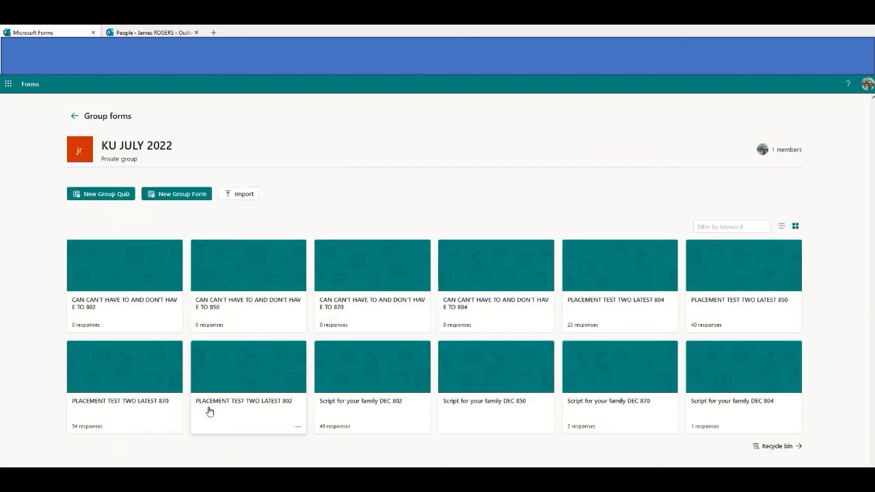
pyautogui.click(74, 117)
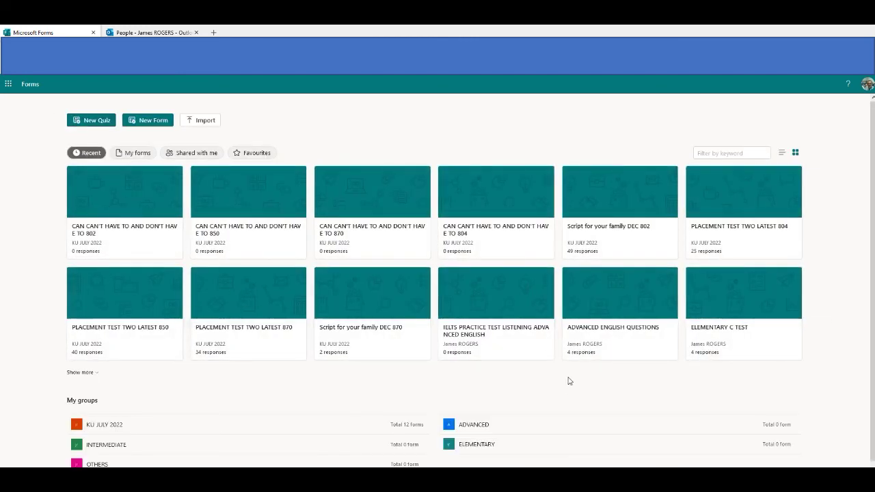